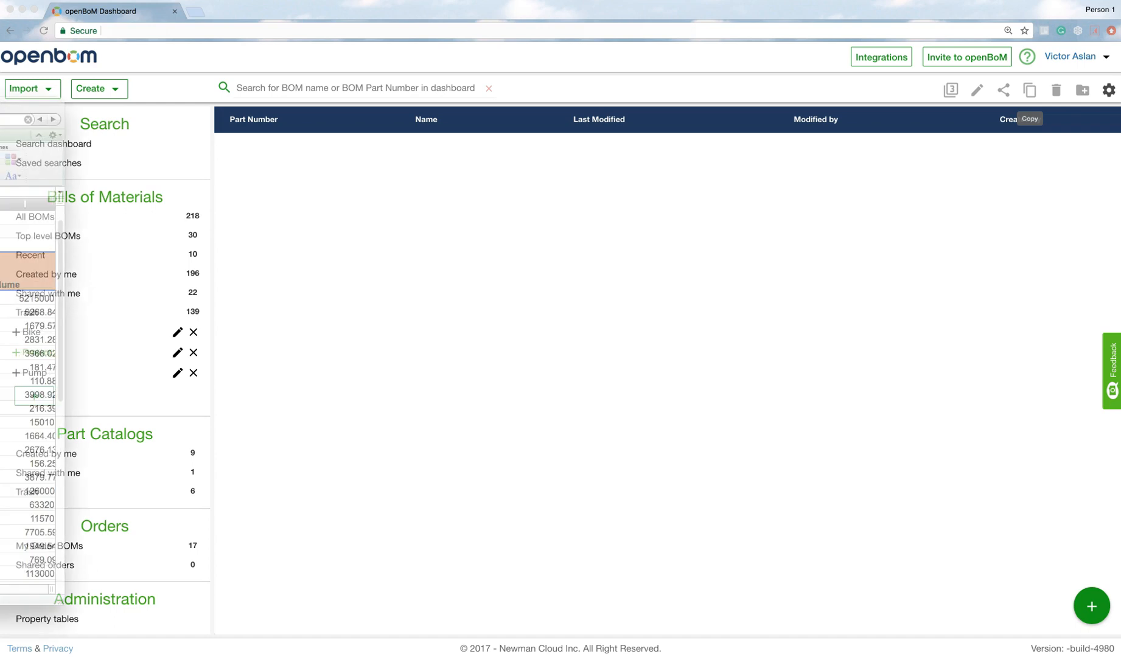
# Step: Switch to Excel and examine the row 6 column headings of z Bike BOM.xlsx, including Part Number, Description and Factory Stock
pyautogui.moveTo(0, 268); pyautogui.dragTo(507, 137)
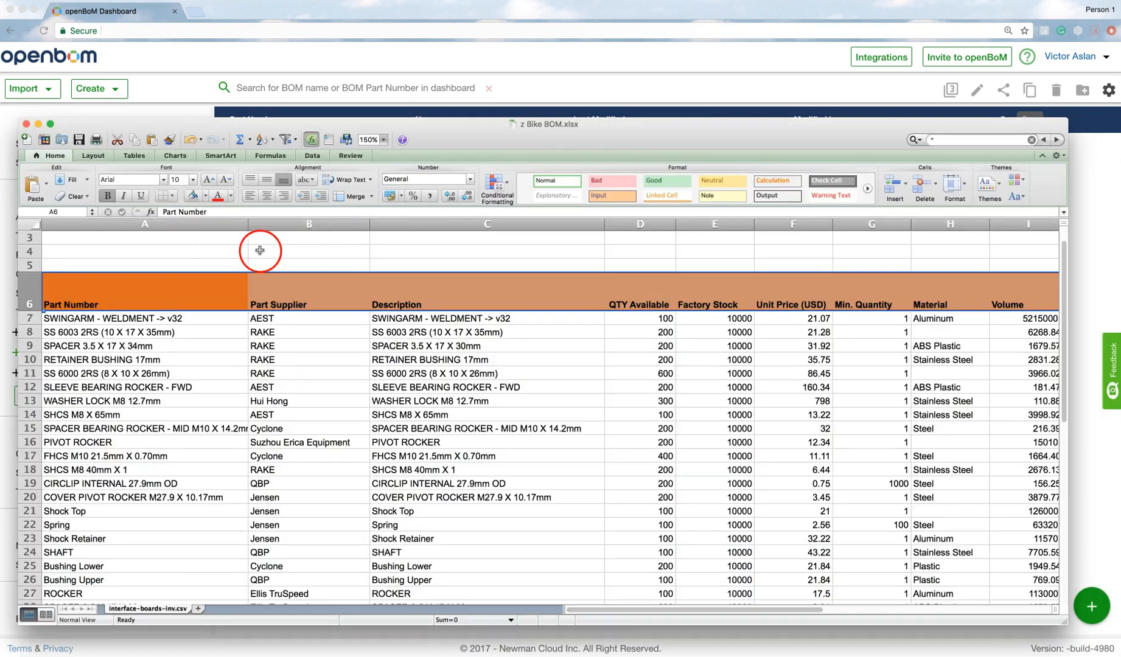
pyautogui.click(114, 287)
pyautogui.moveTo(90, 290); pyautogui.dragTo(998, 288)
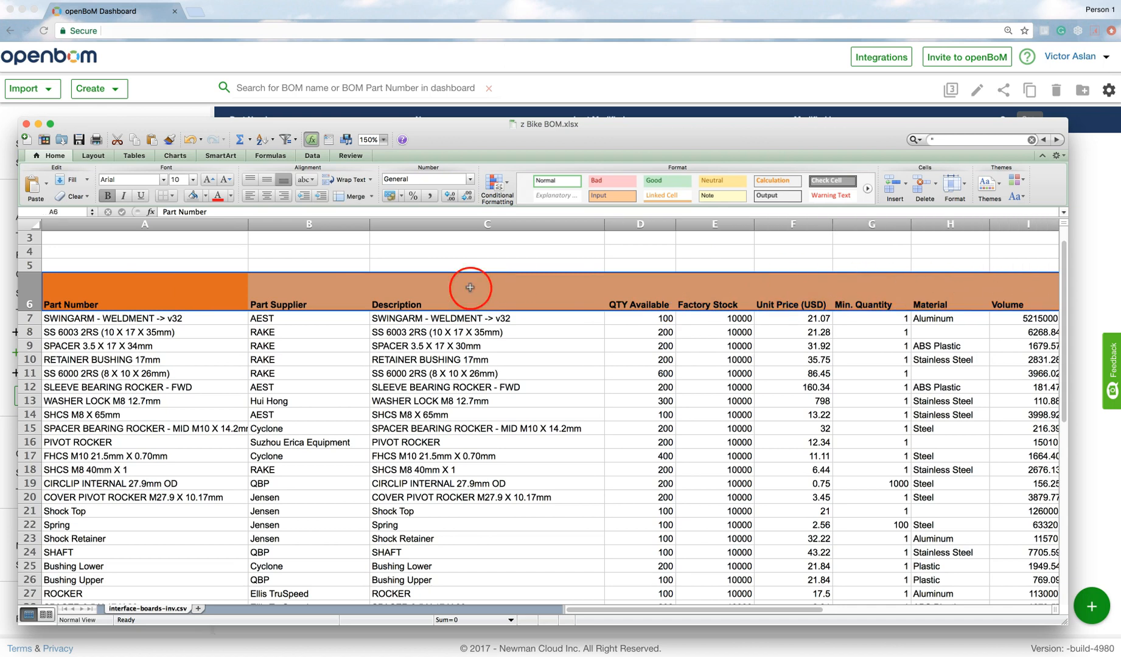
pyautogui.click(161, 294)
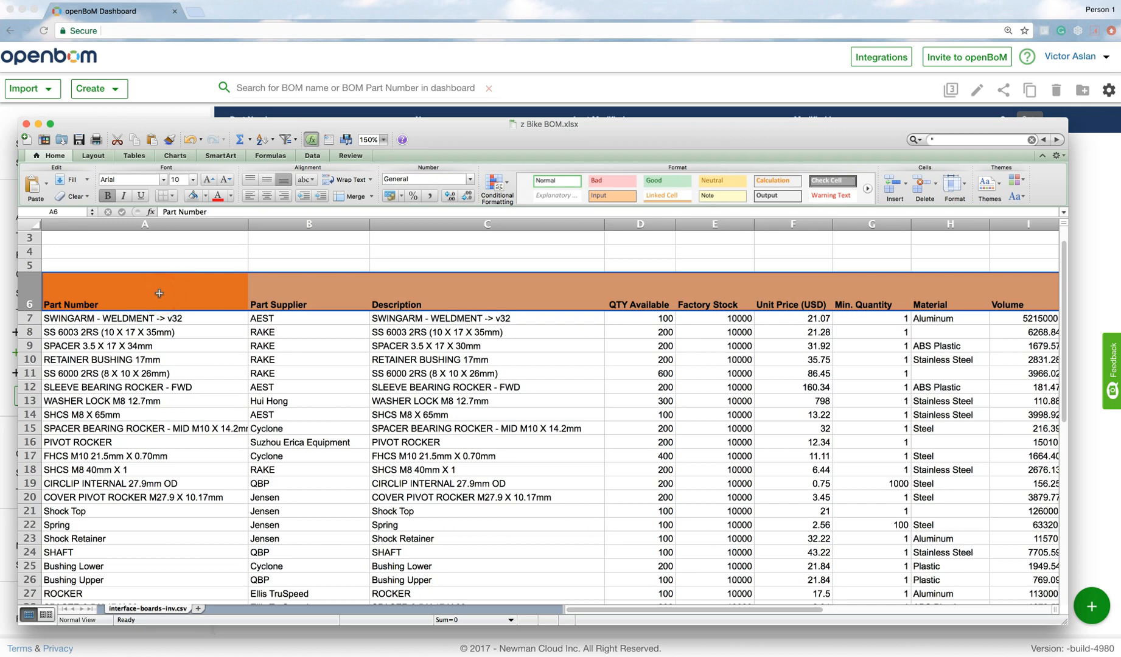
pyautogui.click(59, 293)
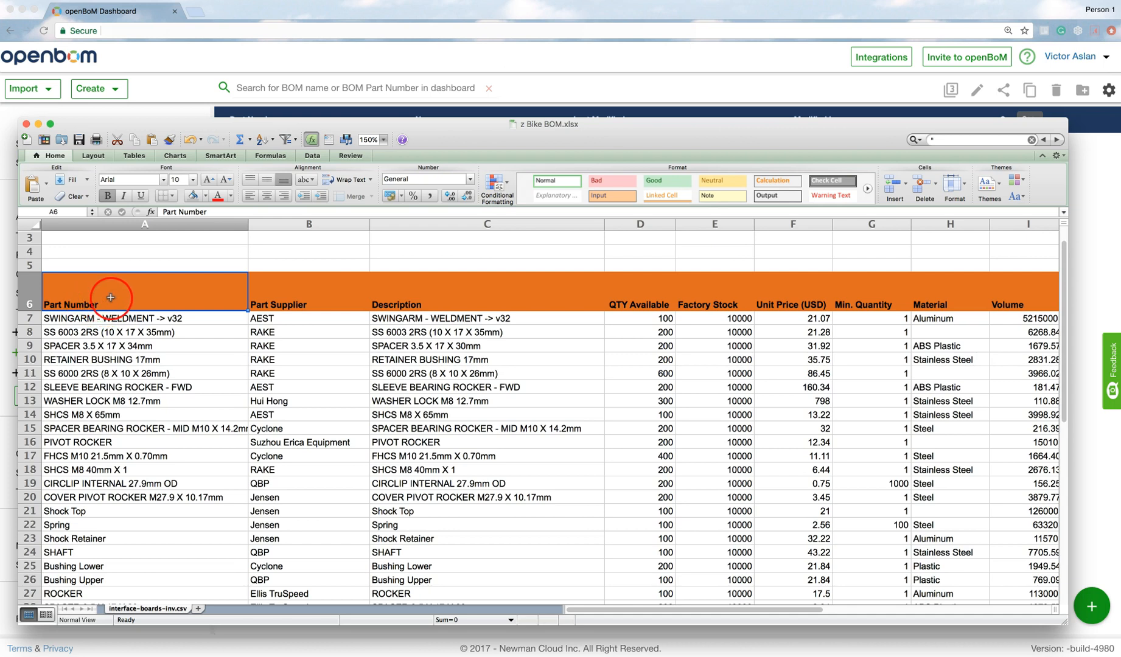
pyautogui.click(342, 297)
pyautogui.click(461, 298)
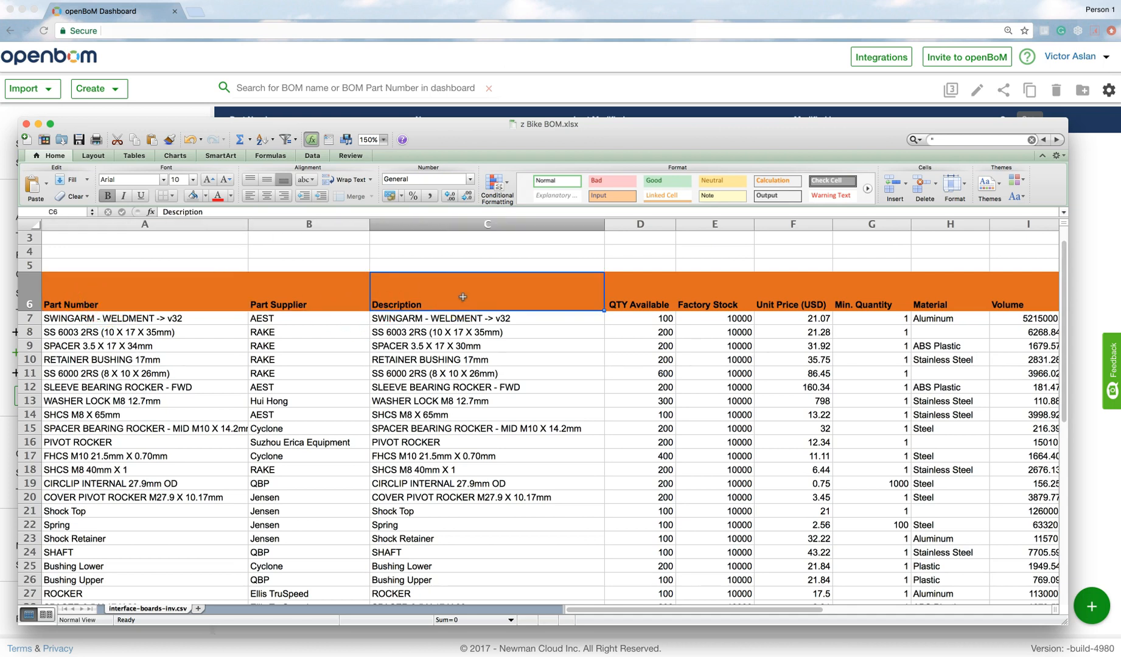
pyautogui.click(651, 295)
pyautogui.click(707, 291)
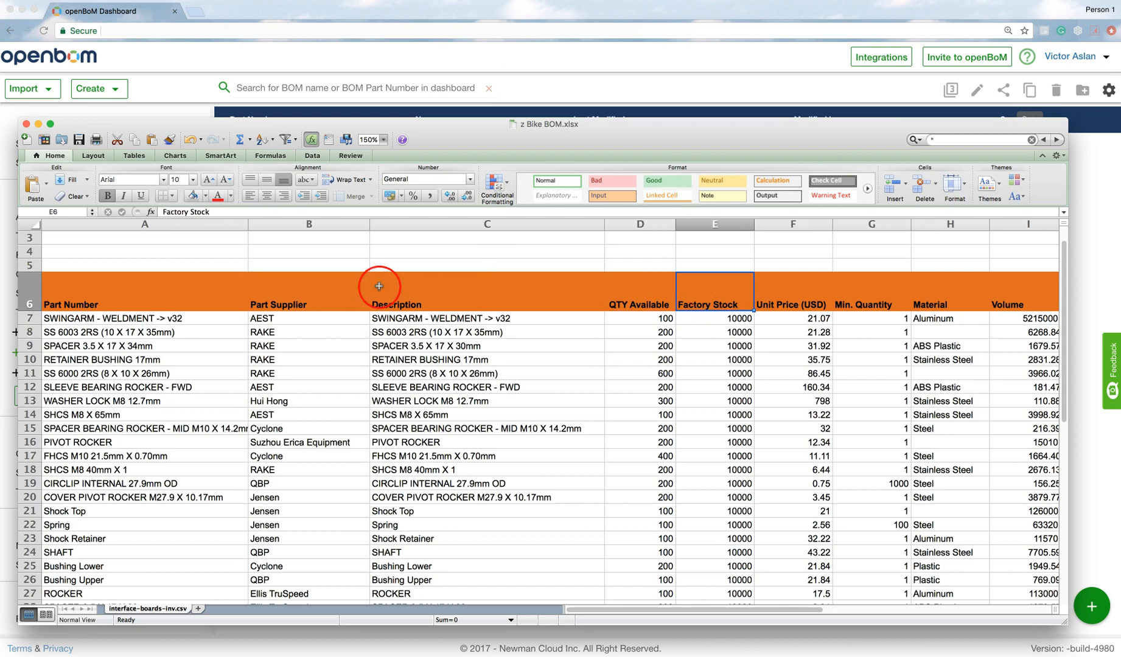
pyautogui.click(158, 298)
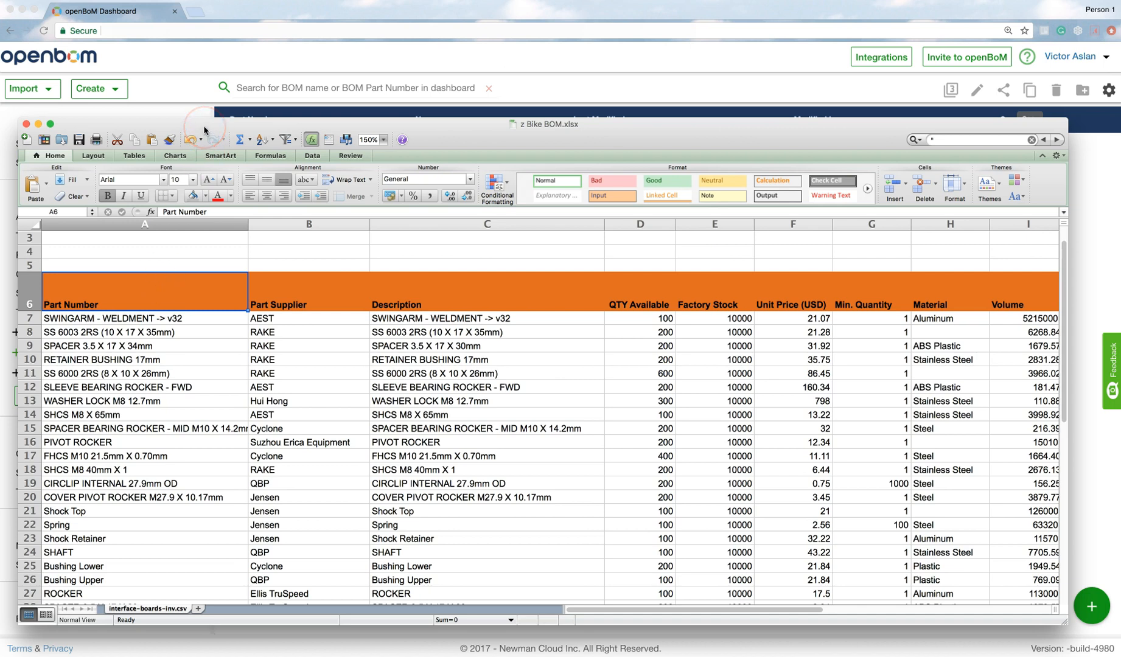
pyautogui.click(177, 121)
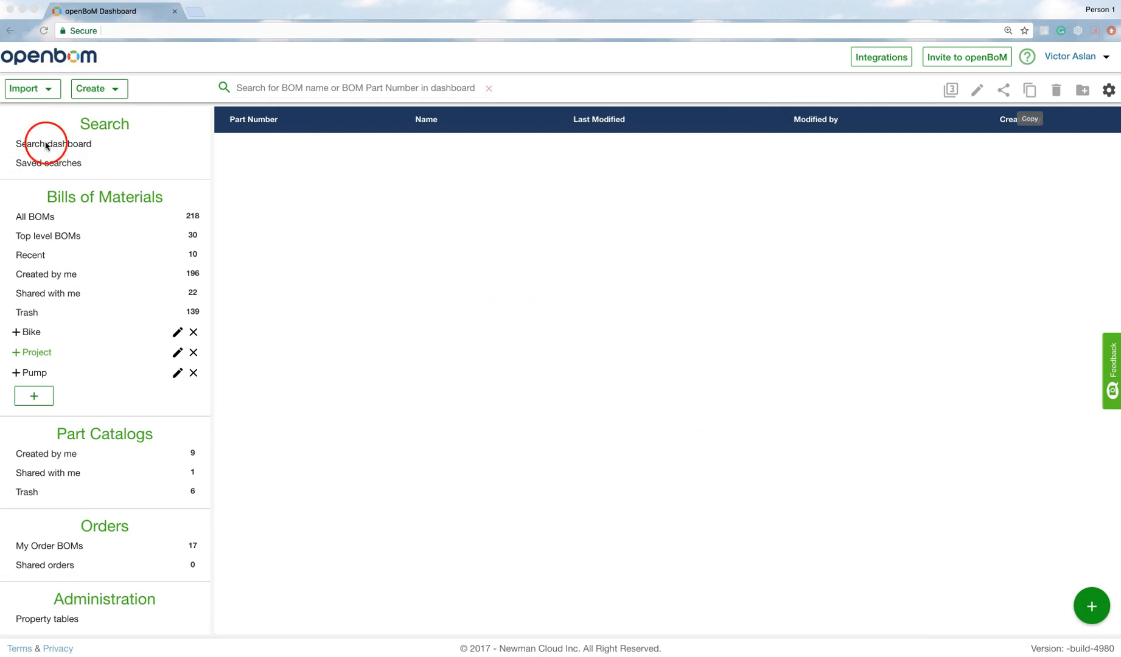
# Step: Start a BOM import from a spreadsheet in openBoM and select z Bike BOM.xlsx from the Desktop as the source file
pyautogui.click(49, 92)
pyautogui.click(48, 92)
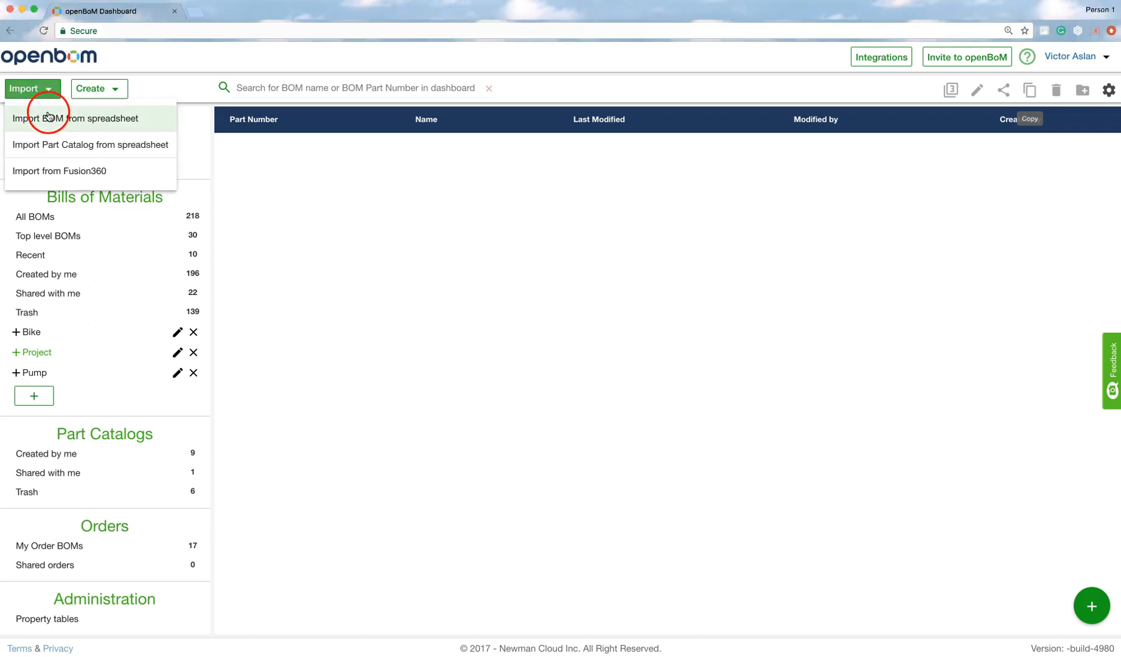
pyautogui.click(48, 120)
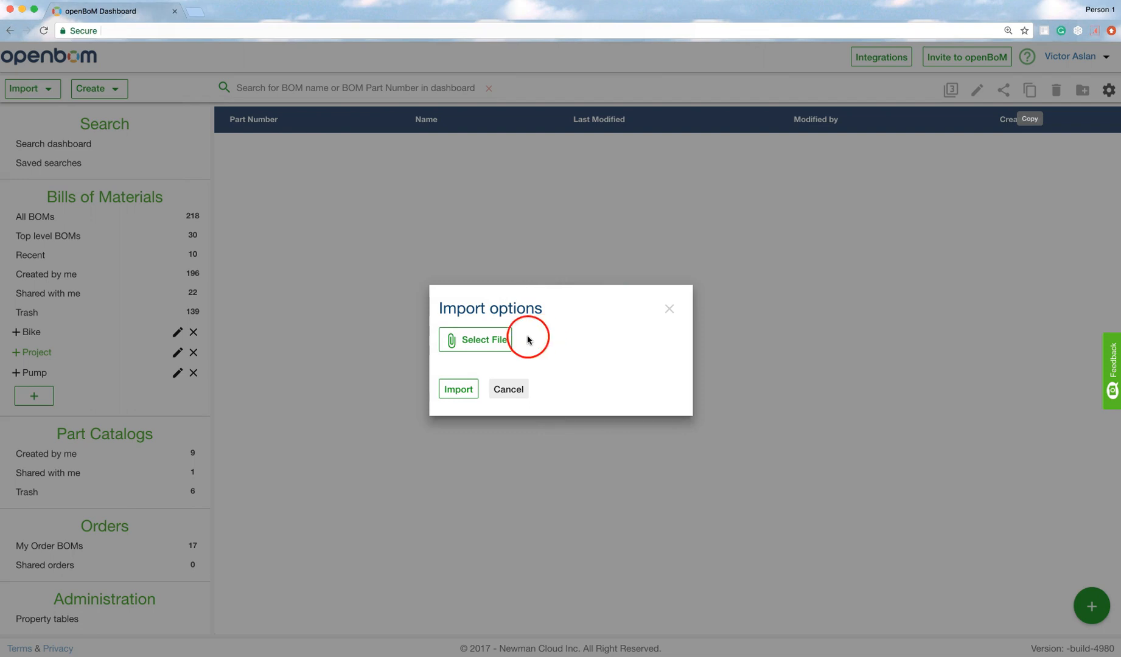
pyautogui.click(485, 343)
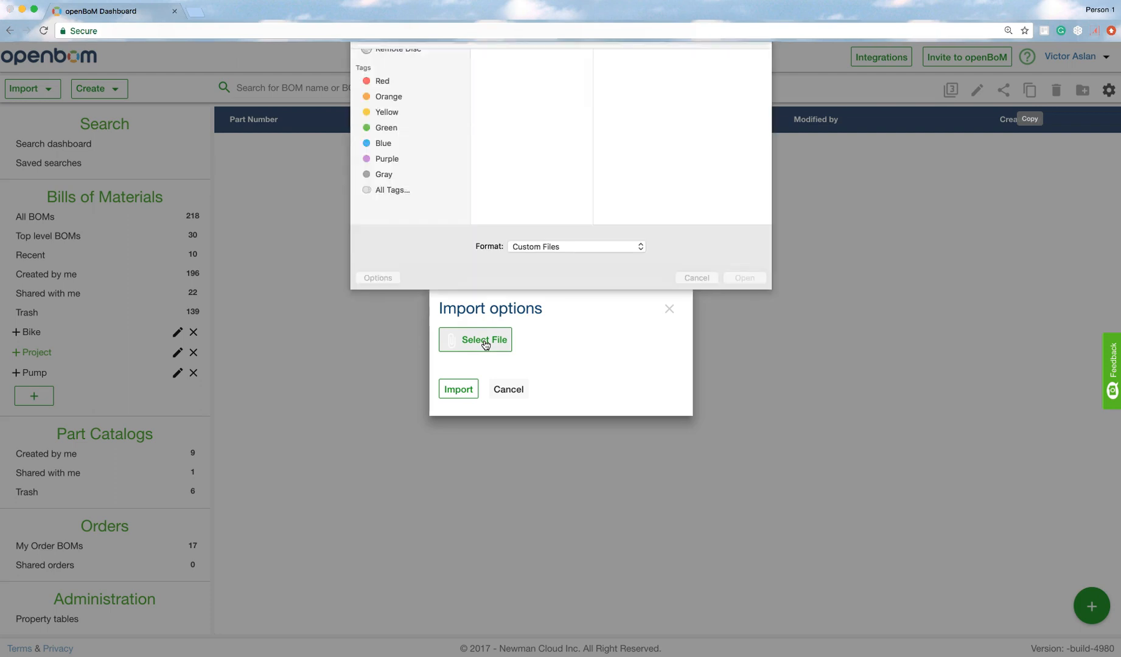
pyautogui.scroll(-10, 557, 199)
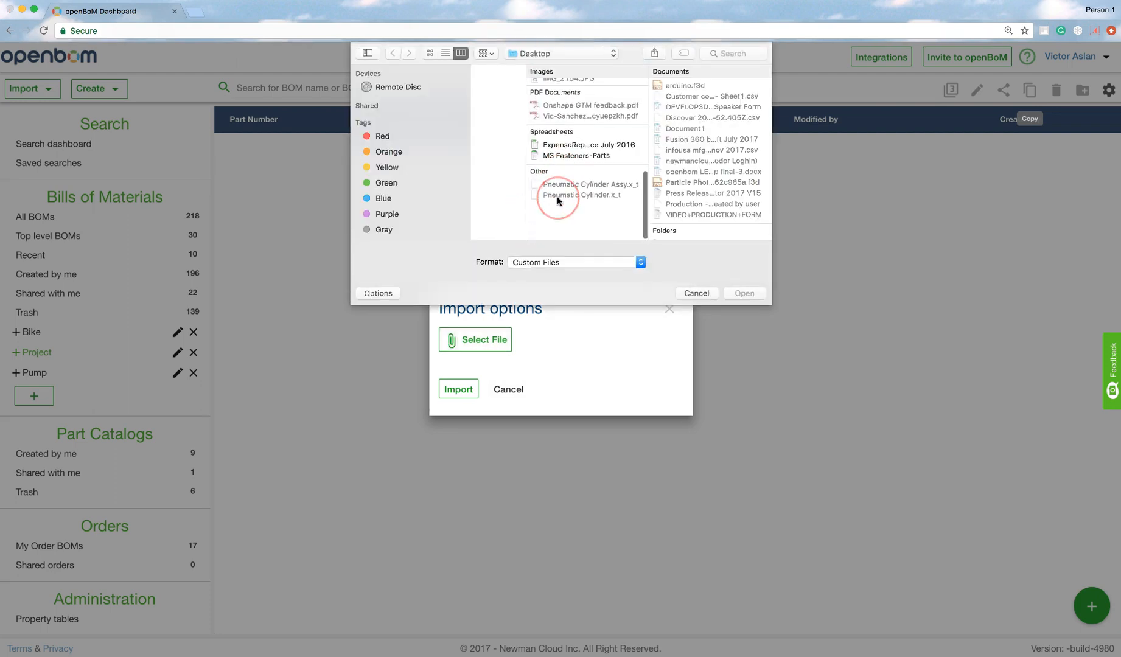
pyautogui.scroll(3, 558, 199)
pyautogui.scroll(-10, 700, 162)
pyautogui.scroll(-15, 700, 162)
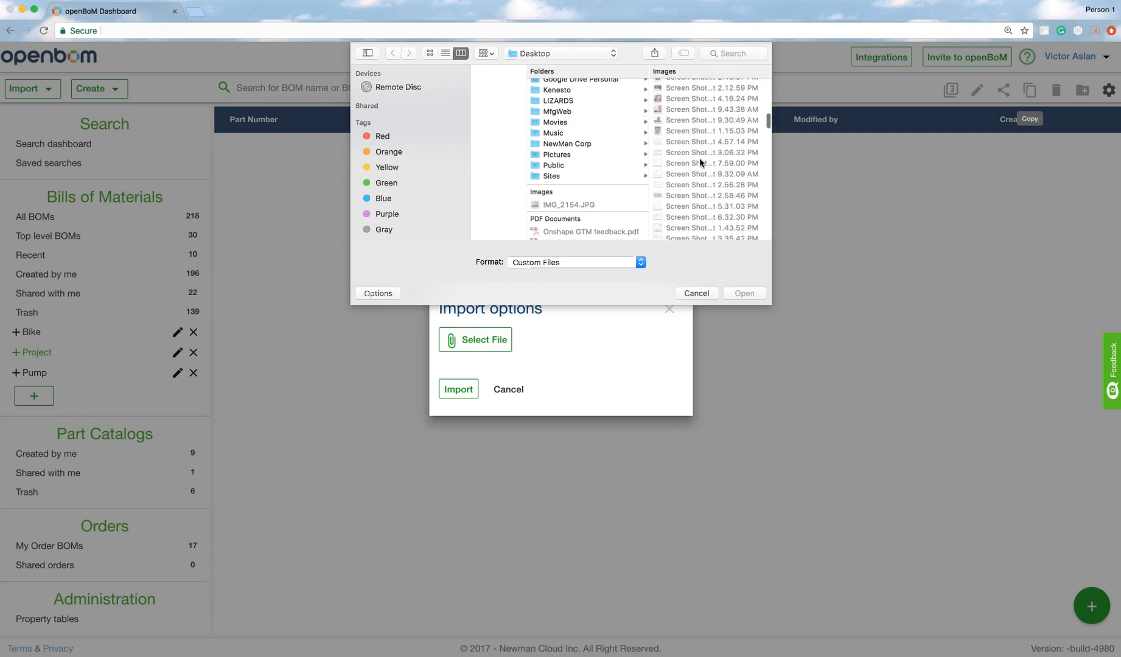
pyautogui.scroll(15, 698, 158)
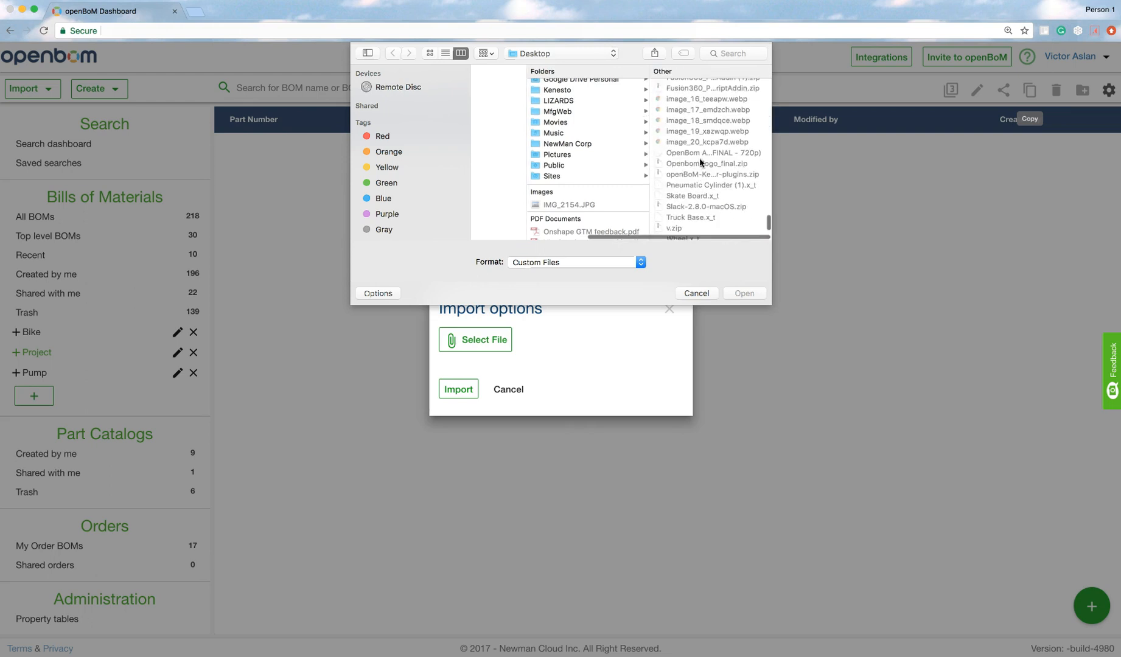
pyautogui.click(682, 143)
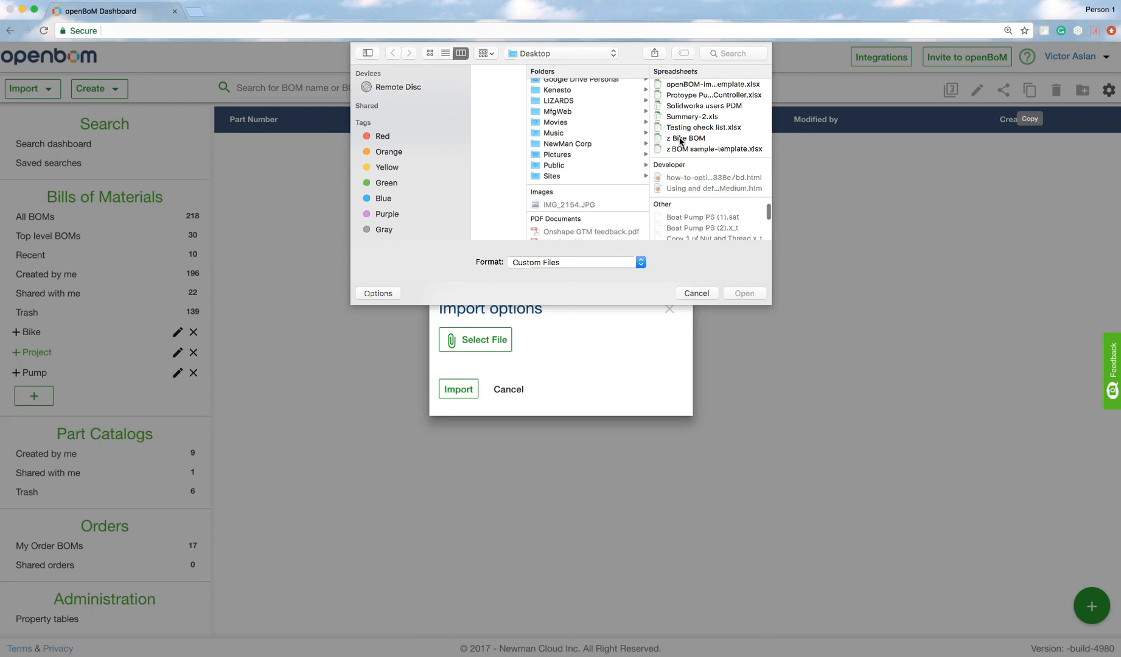
pyautogui.click(546, 137)
pyautogui.doubleClick(545, 137)
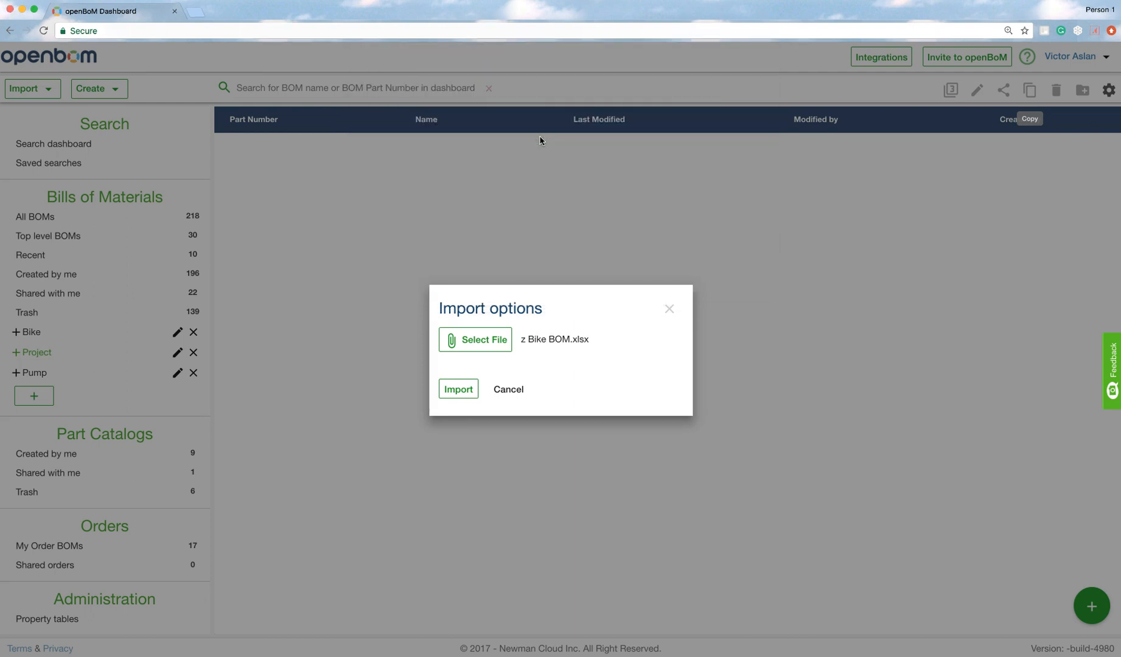
# Step: Import the selected z Bike BOM.xlsx file and widen the Part Number column in the imported BOM
pyautogui.click(499, 344)
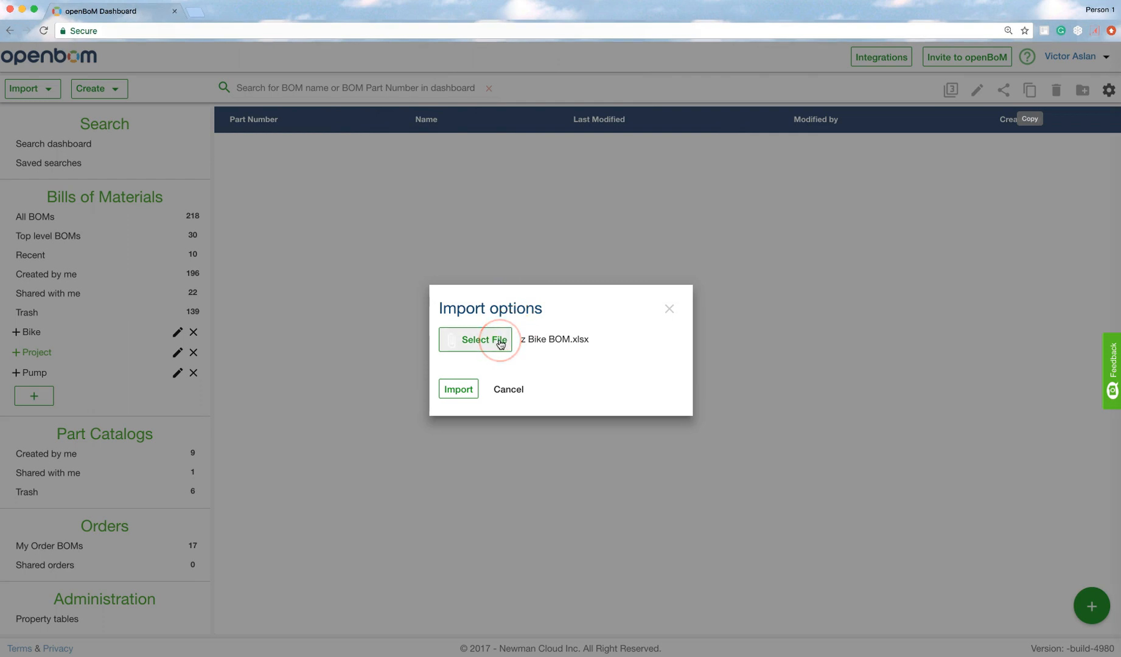
pyautogui.click(457, 392)
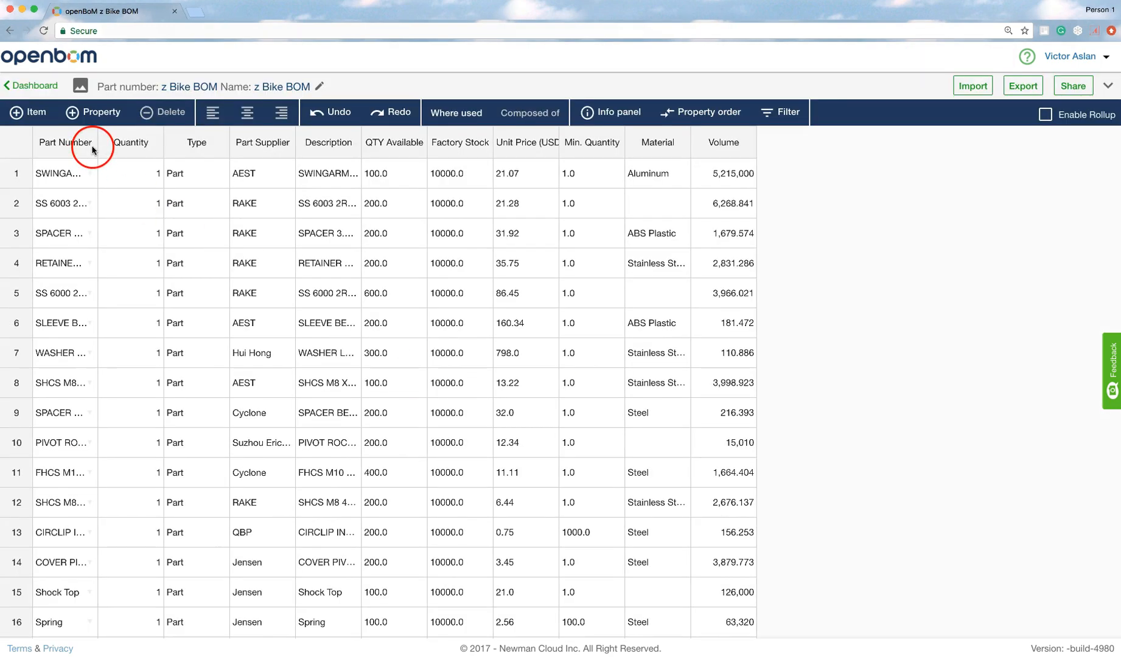
pyautogui.moveTo(96, 141); pyautogui.dragTo(164, 142)
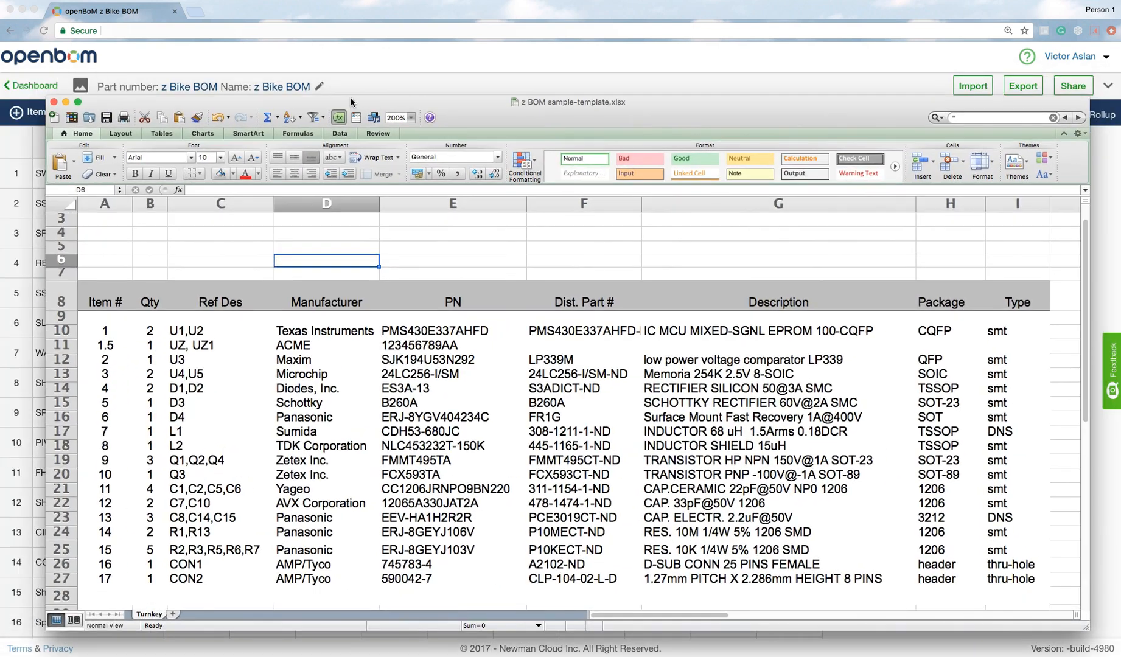
# Step: Examine the row 8 headings of z BOM sample-template.xlsx in Excel and the part numbers in its PN column
pyautogui.moveTo(351, 102); pyautogui.dragTo(348, 89)
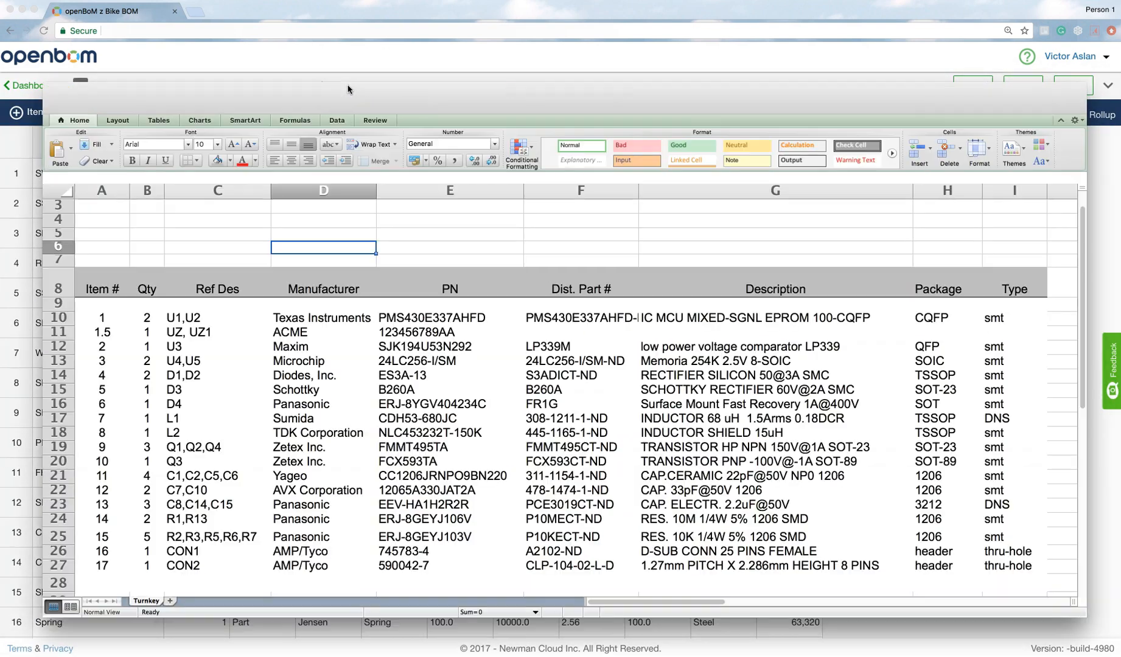
pyautogui.click(60, 286)
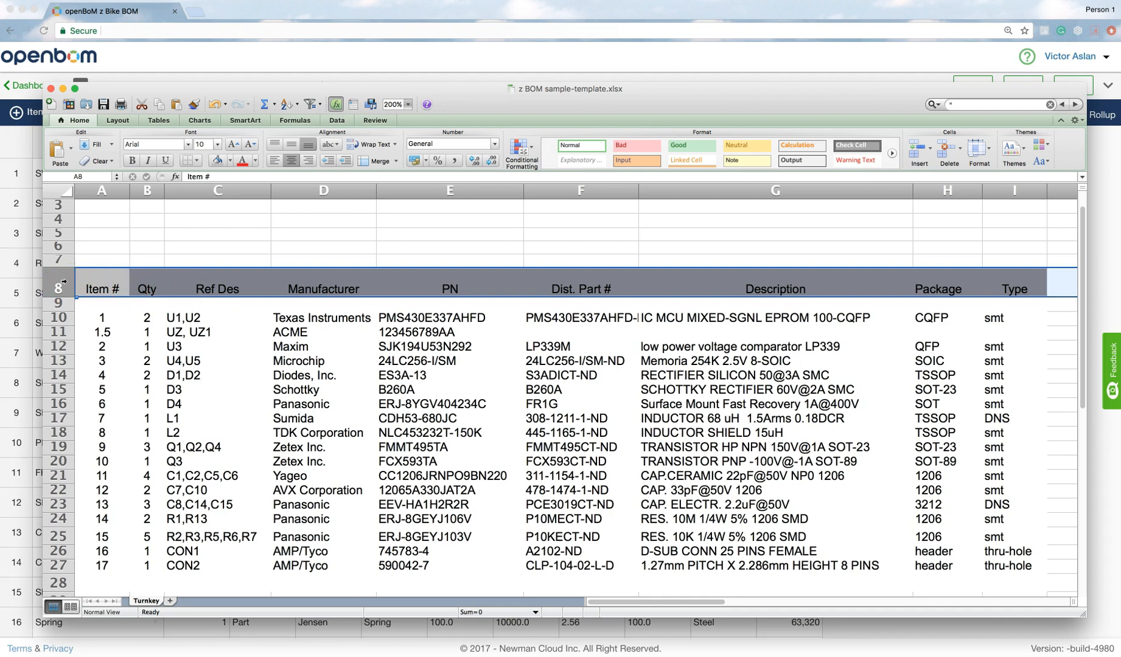
pyautogui.click(65, 247)
pyautogui.click(58, 285)
pyautogui.click(481, 289)
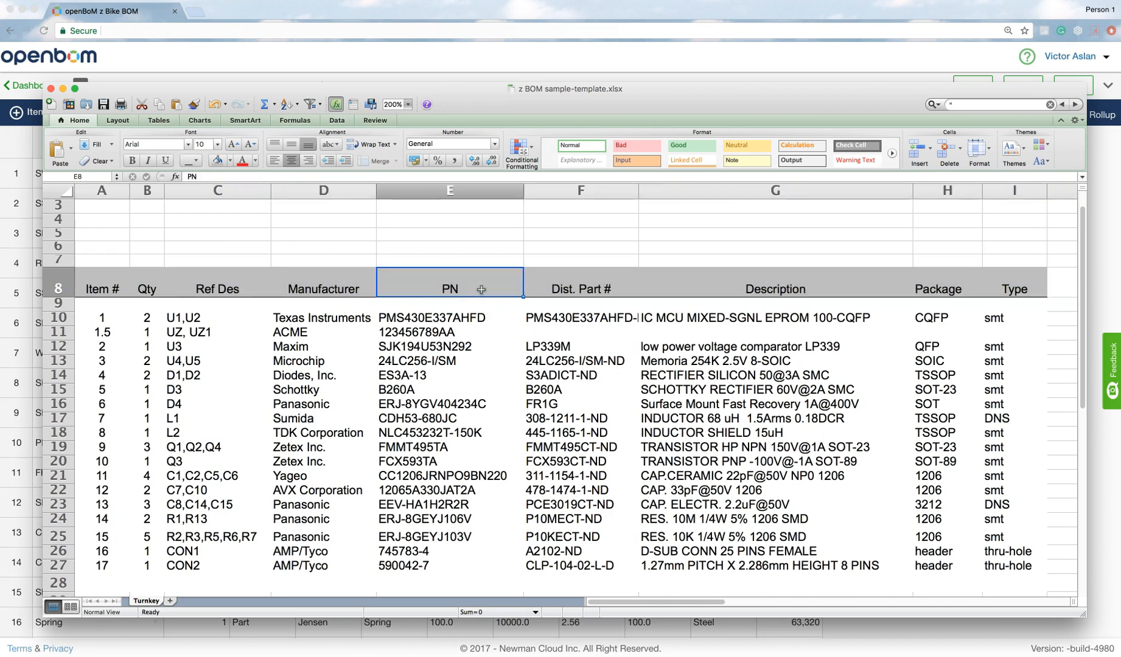
pyautogui.moveTo(456, 318); pyautogui.dragTo(436, 513)
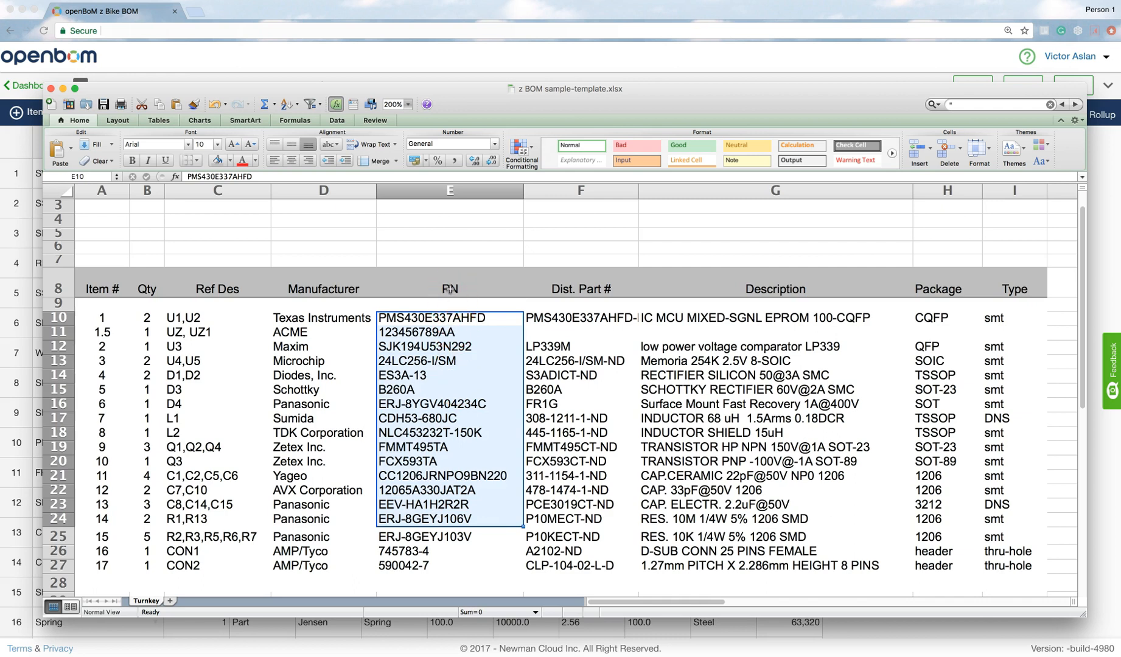
pyautogui.click(450, 290)
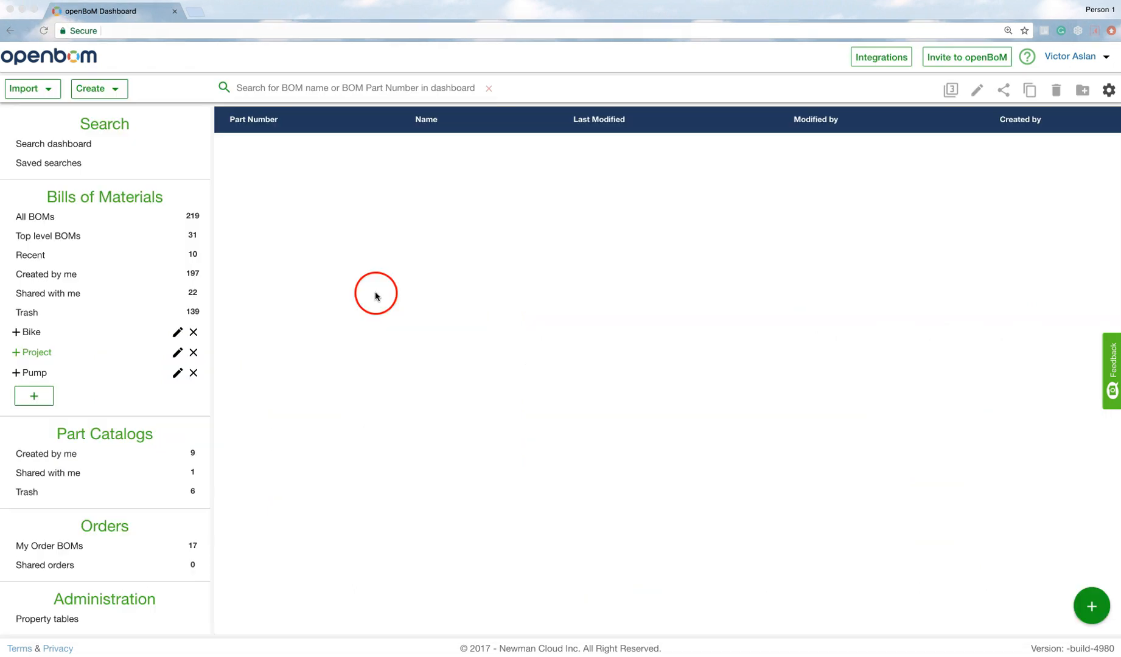
# Step: Try to import a BOM in openBoM from the Desktop spreadsheet z BOM sample-template.xlsx
pyautogui.click(50, 90)
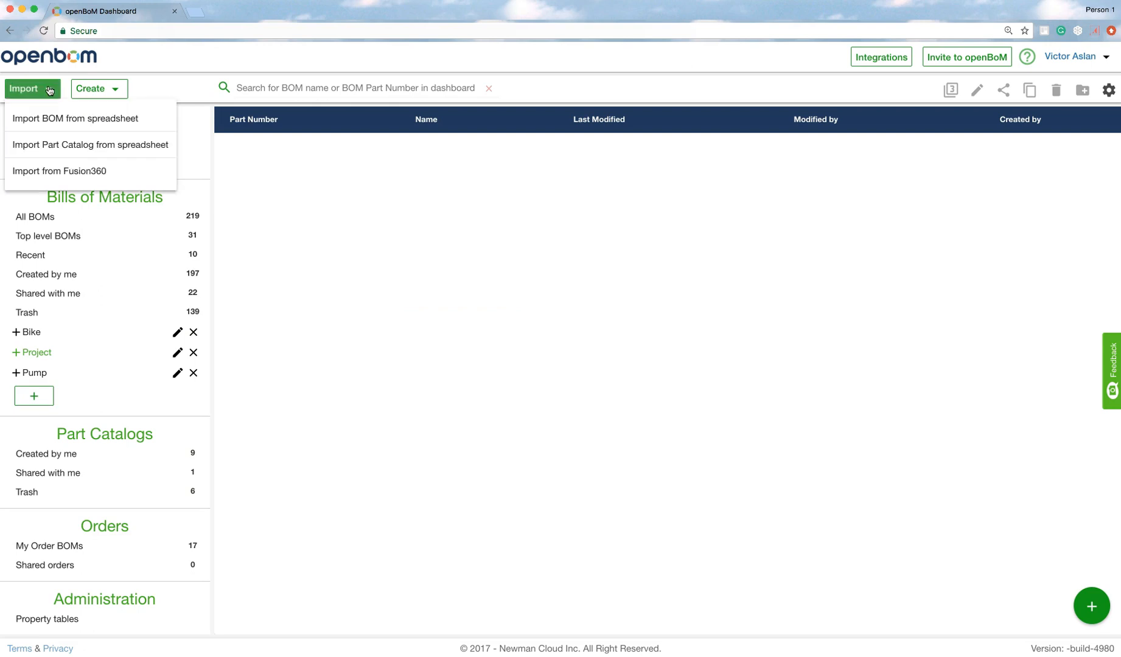
pyautogui.click(47, 119)
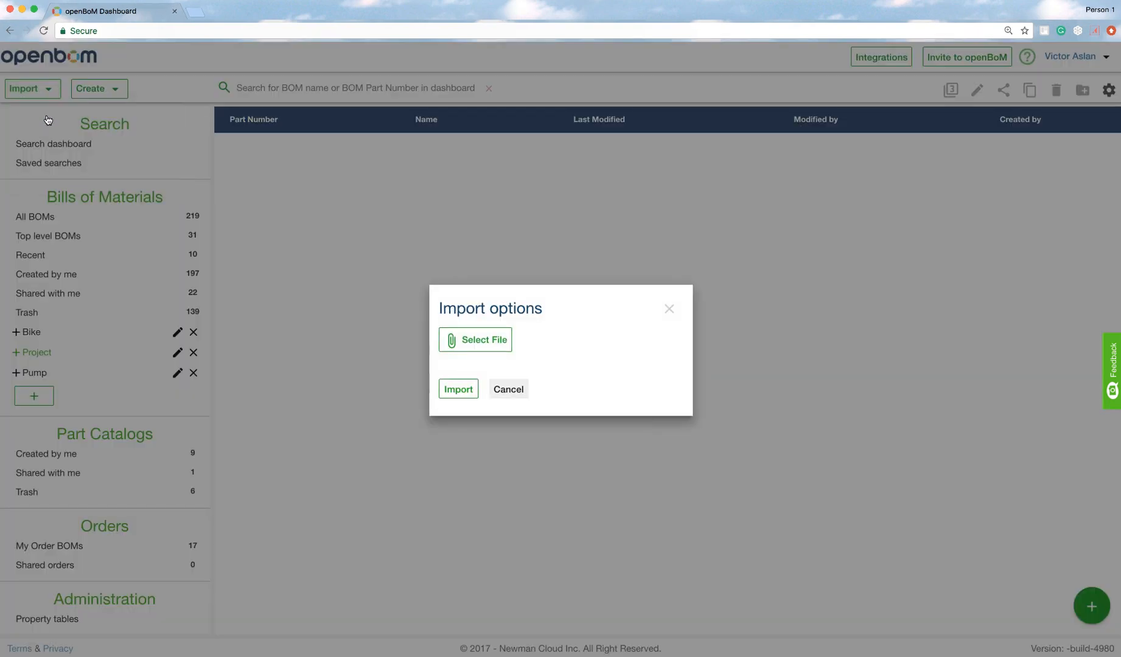
pyautogui.click(467, 340)
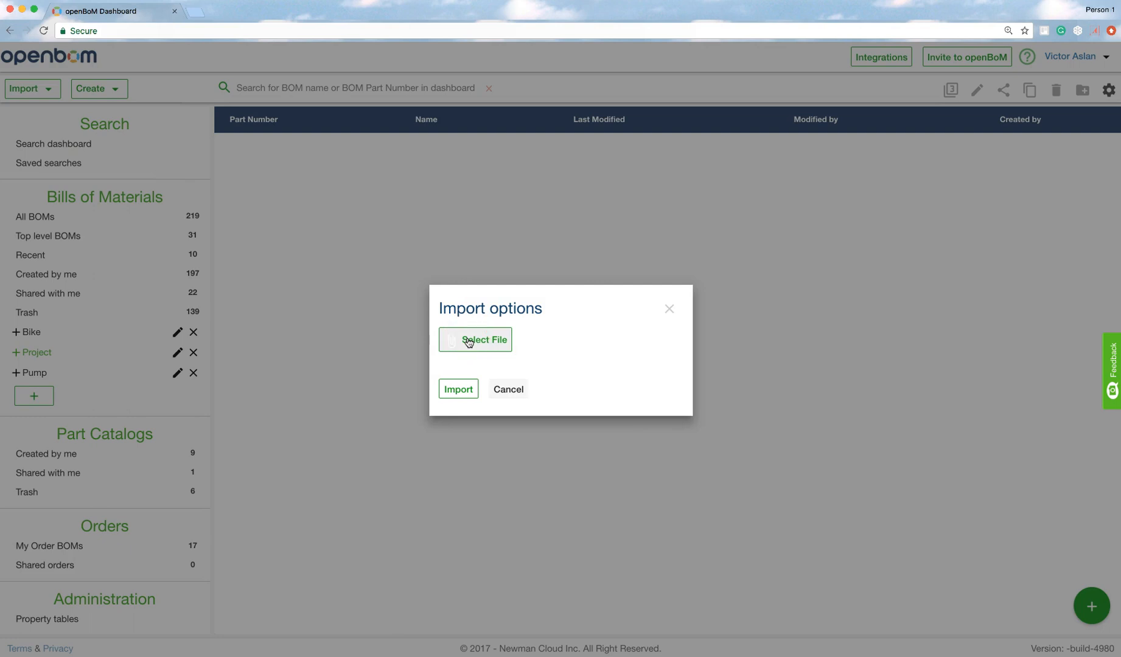
pyautogui.scroll(-10, 513, 175)
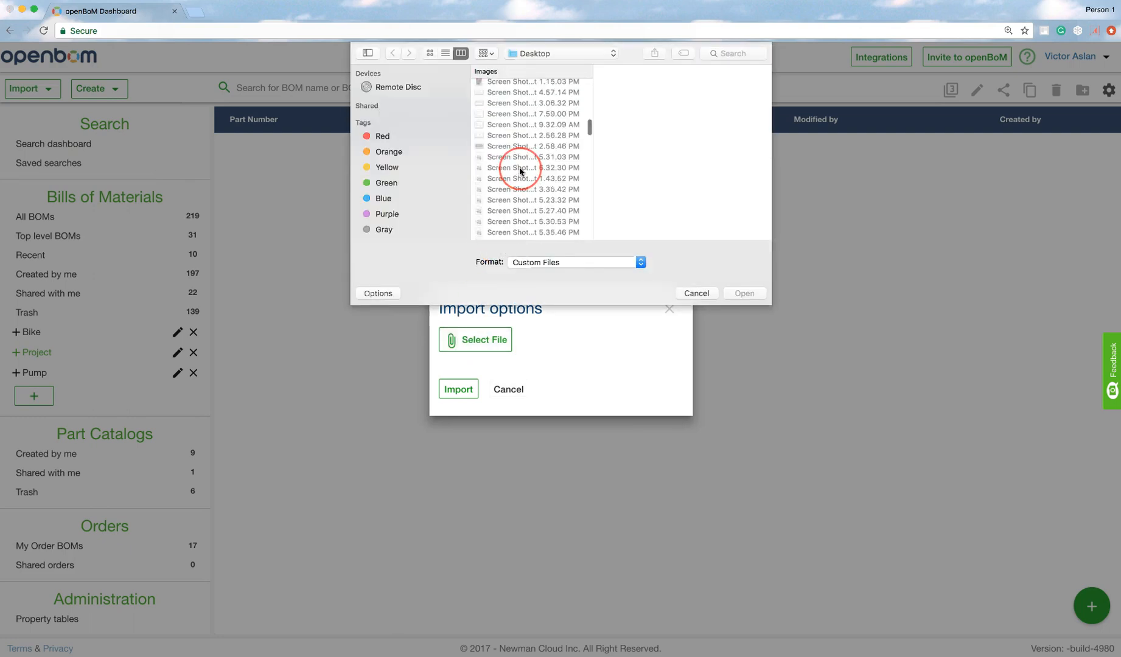
pyautogui.scroll(-5, 520, 171)
pyautogui.scroll(4, 521, 171)
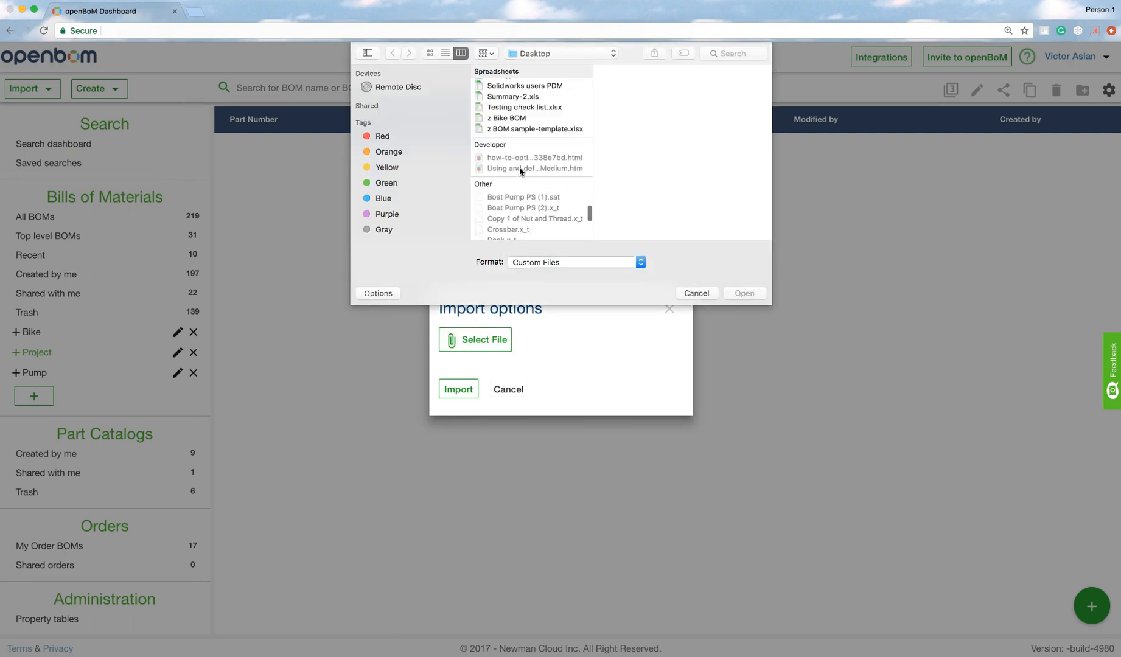
pyautogui.click(507, 136)
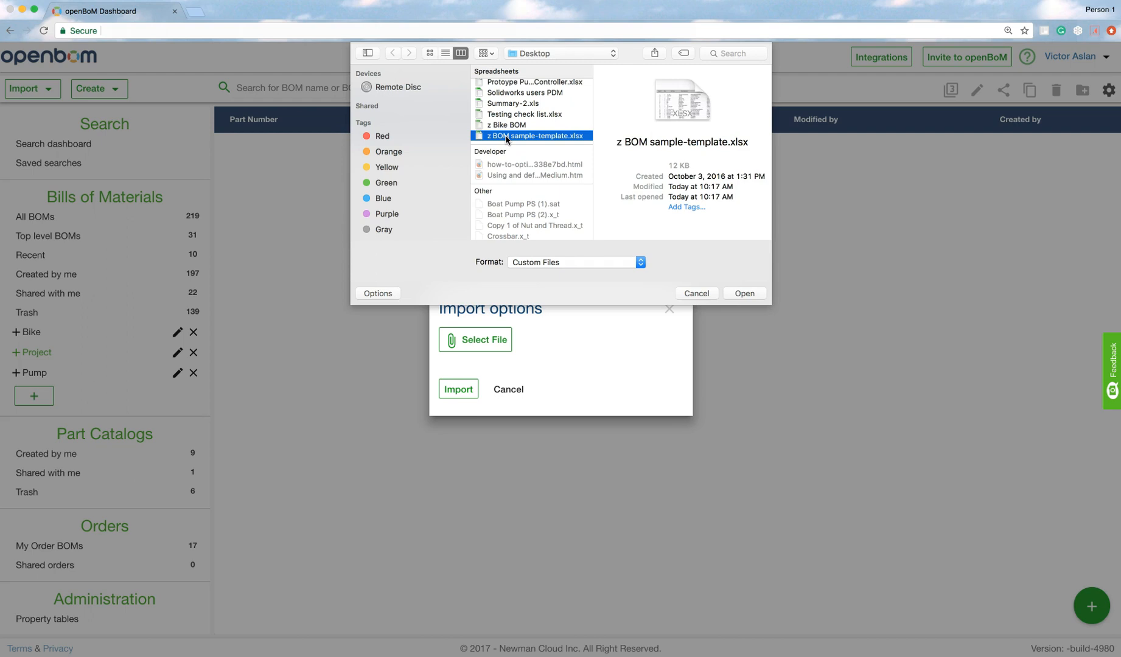
pyautogui.press('Return')
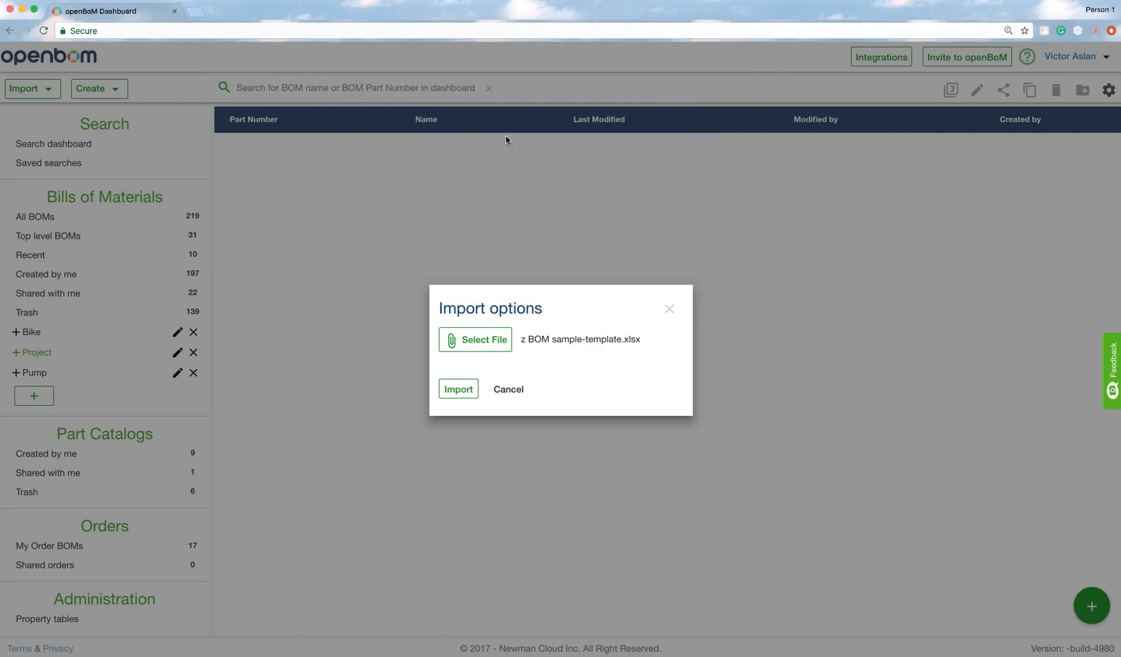
pyautogui.click(461, 391)
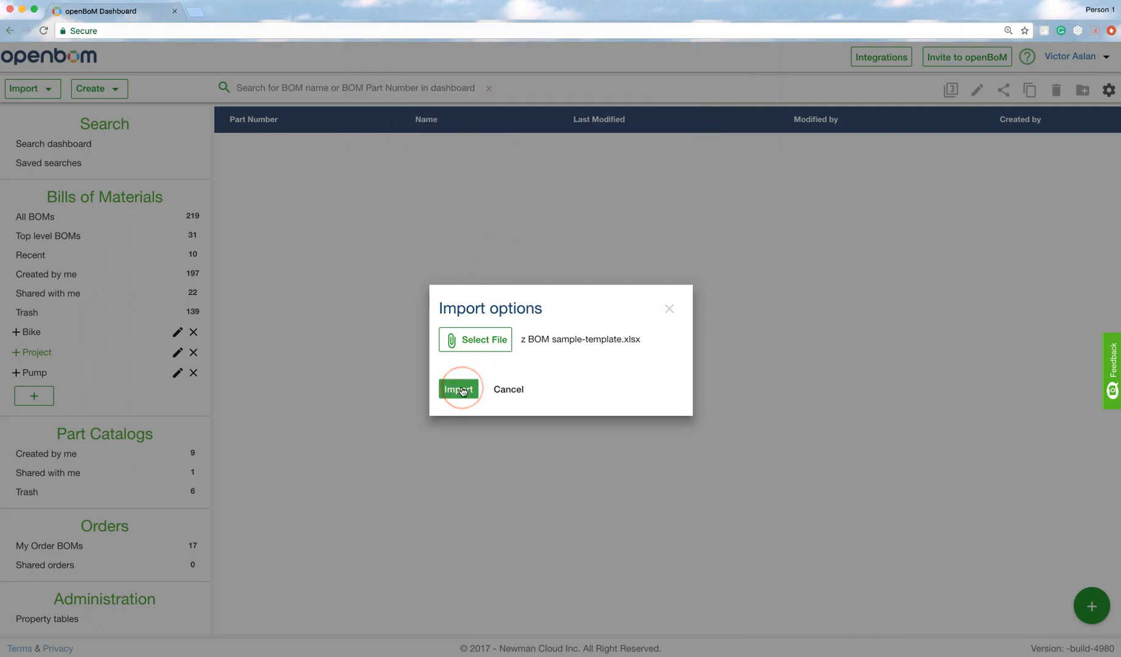
pyautogui.click(394, 374)
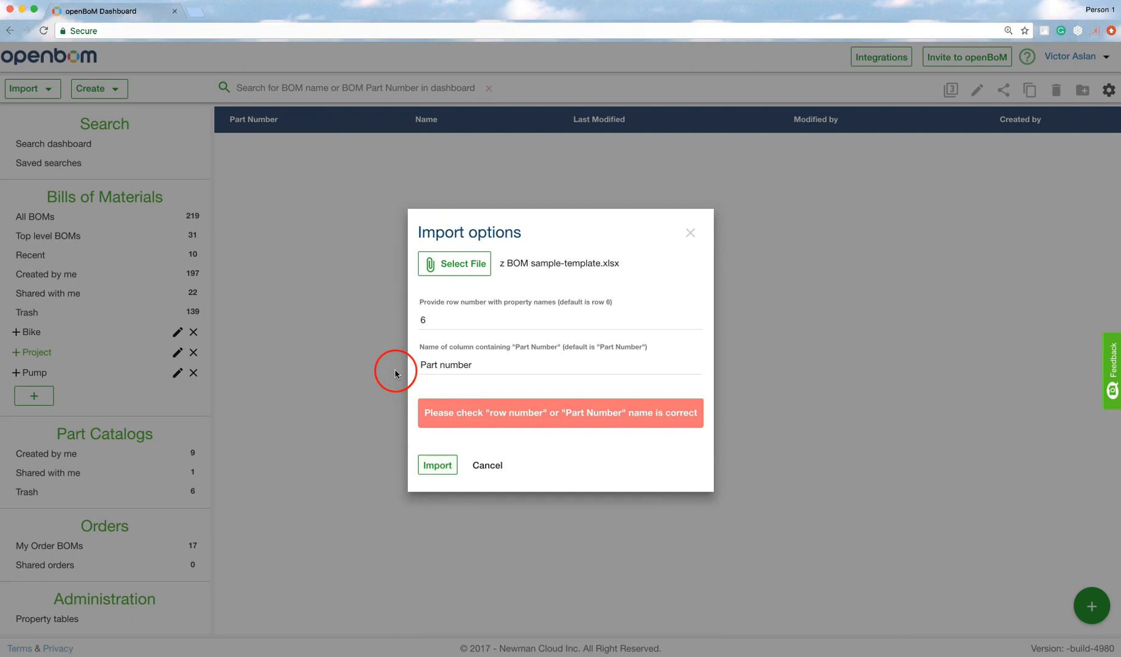
# Step: Set the row number with property names to 8 in the import options
pyautogui.click(447, 324)
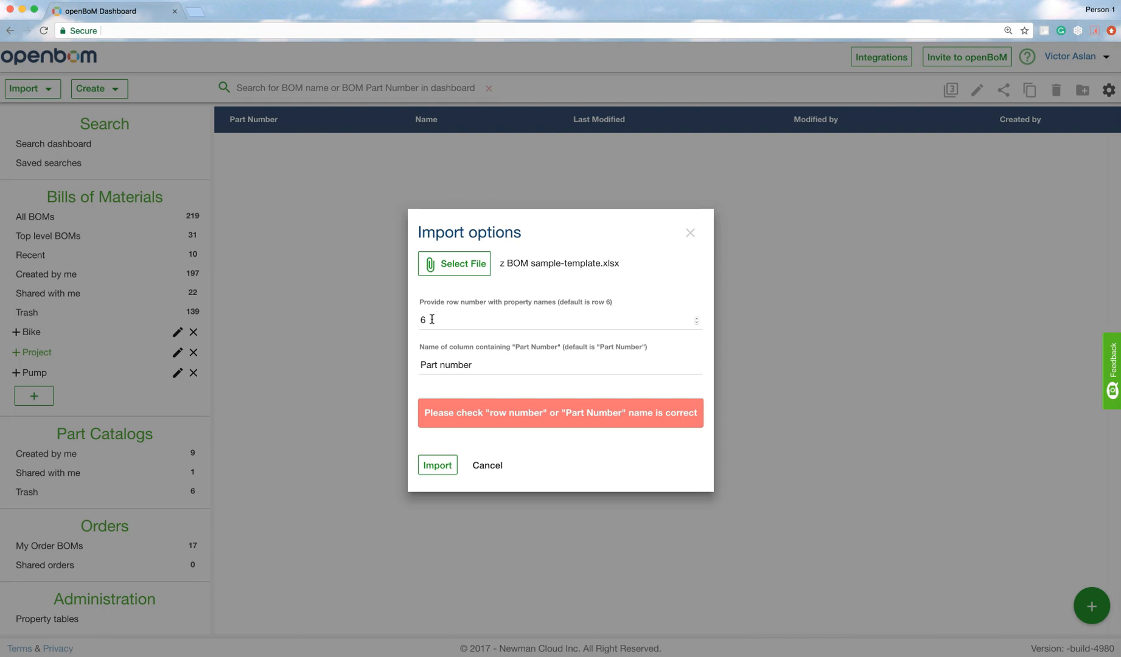
pyautogui.click(431, 320)
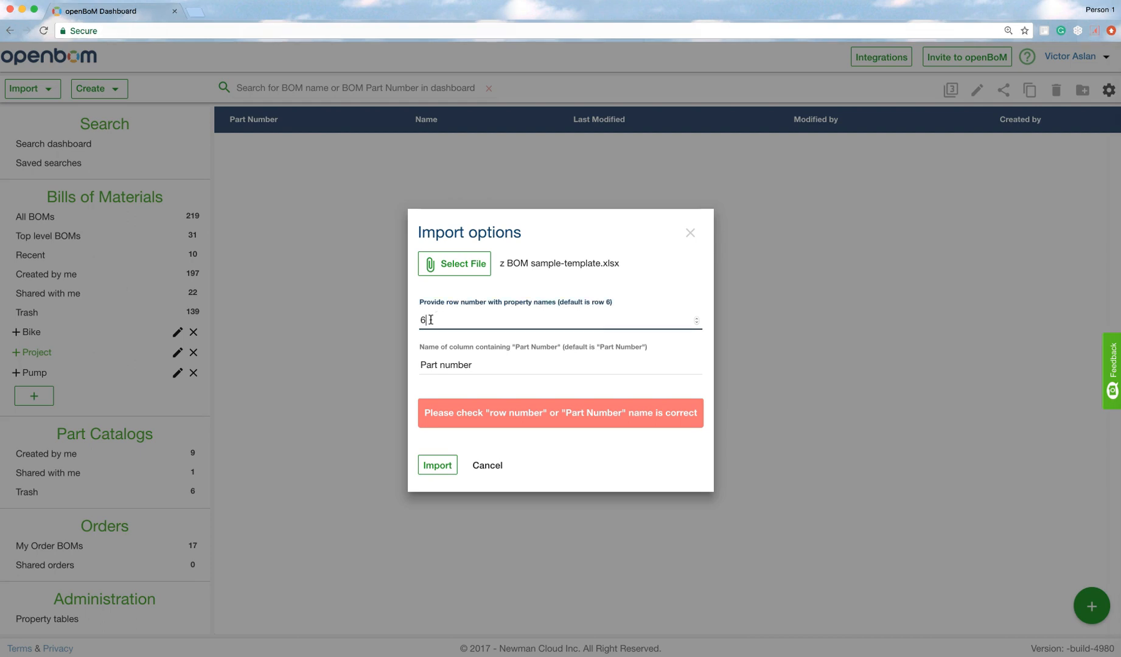
pyautogui.press('BackSpace')
pyautogui.write('8')
# Step: Set the name of the column containing the part number to PN for the import
pyautogui.click(472, 364)
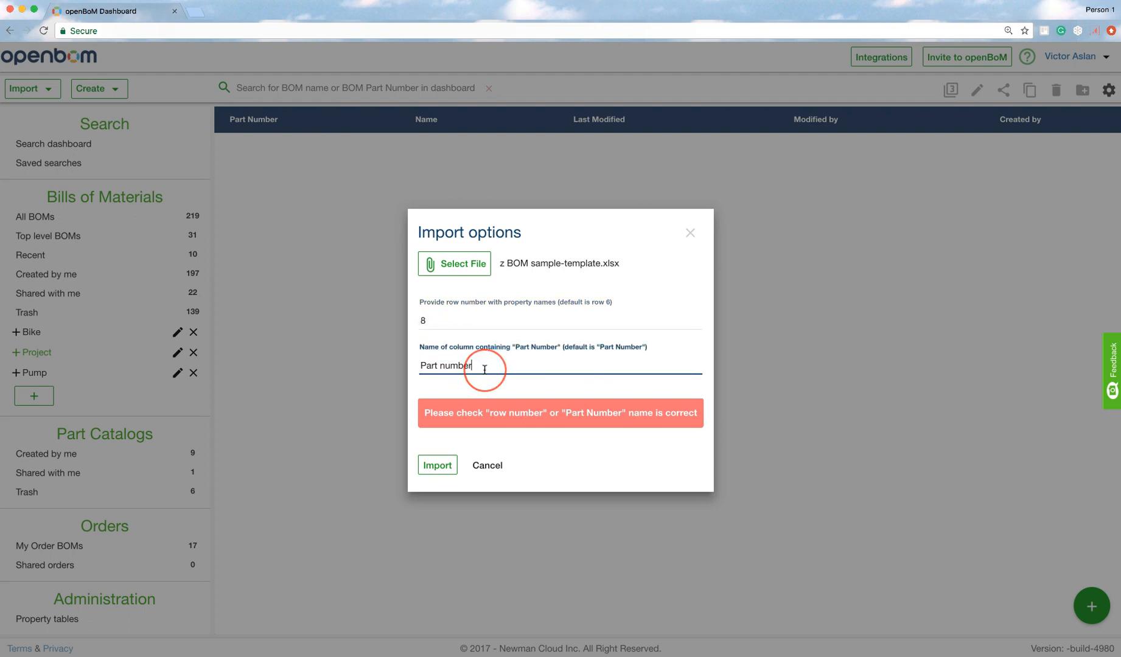
pyautogui.press('BackSpace')
pyautogui.press('BackSpace')
pyautogui.press('BackSpace')
pyautogui.press('BackSpace')
pyautogui.press('BackSpace')
pyautogui.press('BackSpace')
pyautogui.press('BackSpace')
pyautogui.press('BackSpace')
pyautogui.press('BackSpace')
pyautogui.press('BackSpace')
pyautogui.press('BackSpace')
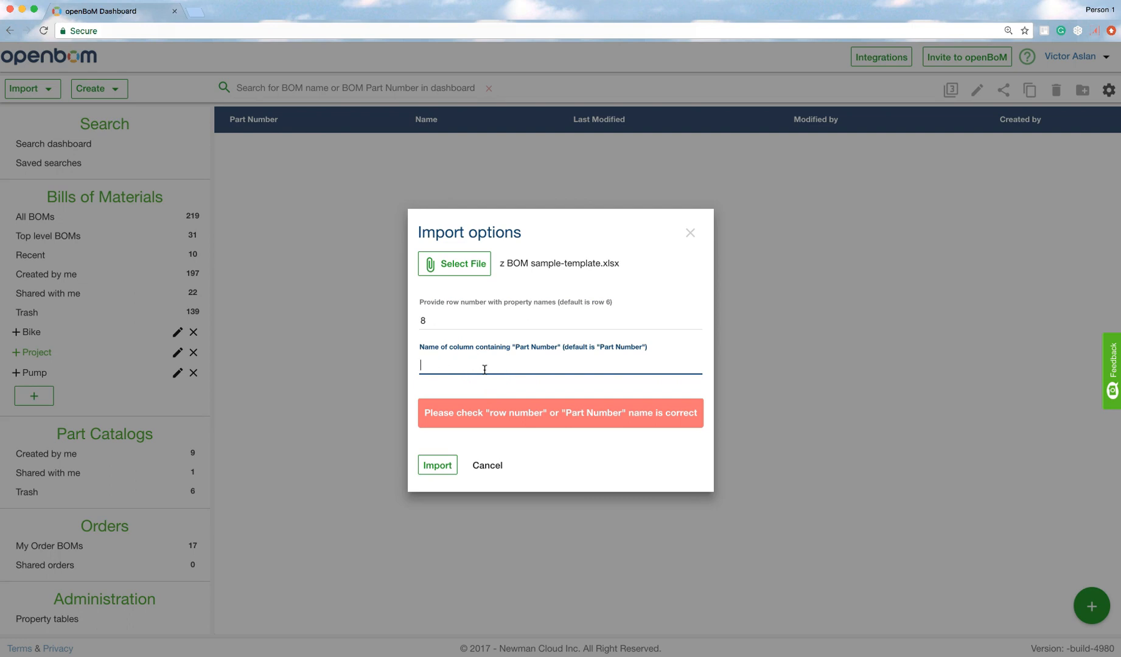
pyautogui.write('PN')
pyautogui.click(486, 369)
# Step: Import z BOM sample-template.xlsx with the adjusted options and widen the Part Number column to show the full part numbers
pyautogui.click(440, 466)
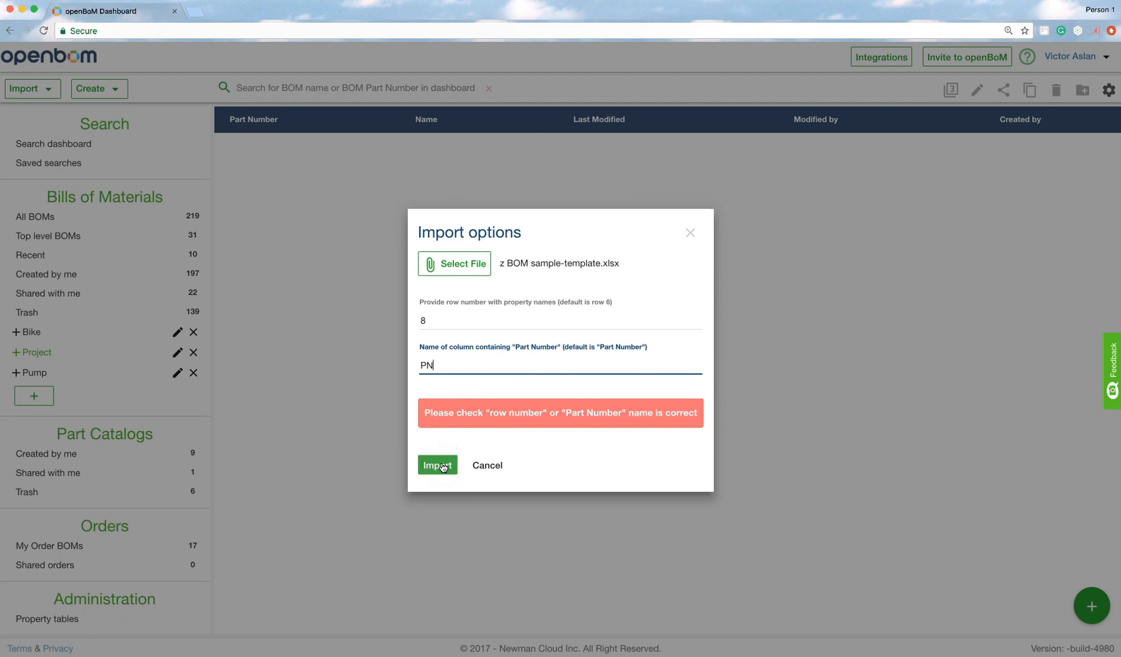
pyautogui.click(441, 466)
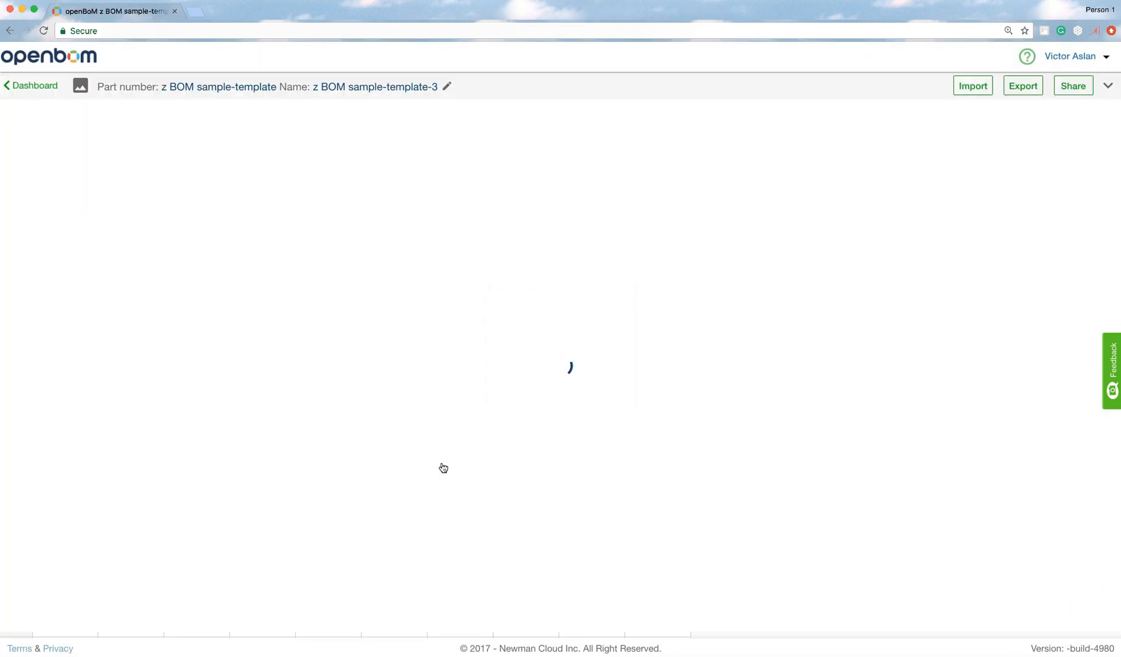
pyautogui.click(426, 373)
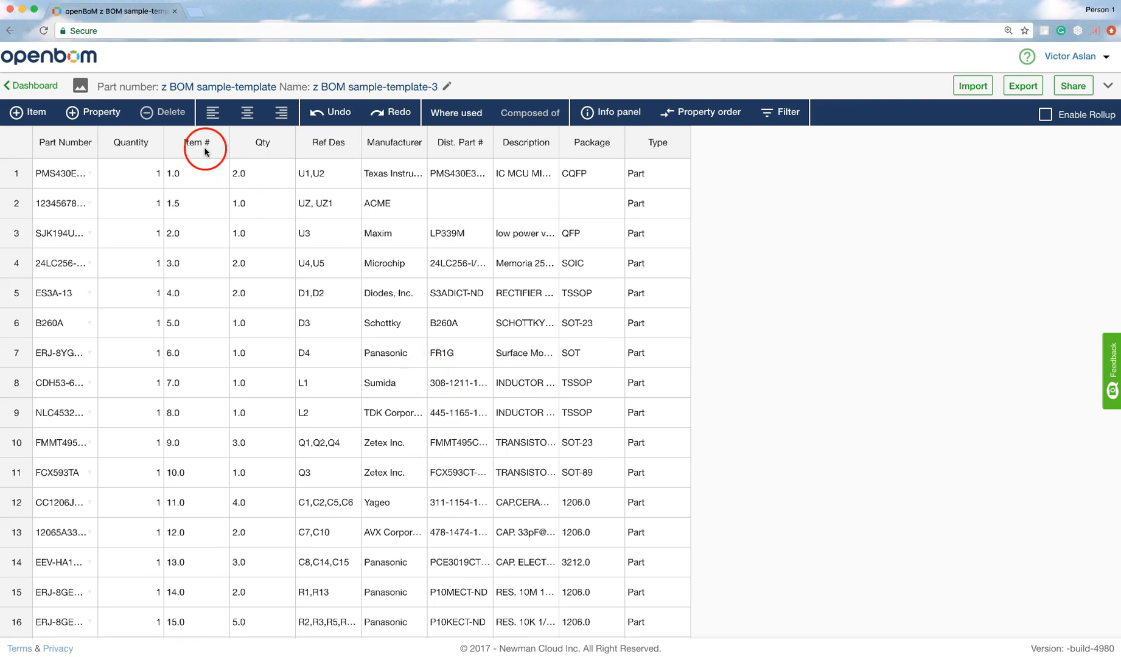
pyautogui.moveTo(97, 141); pyautogui.dragTo(158, 142)
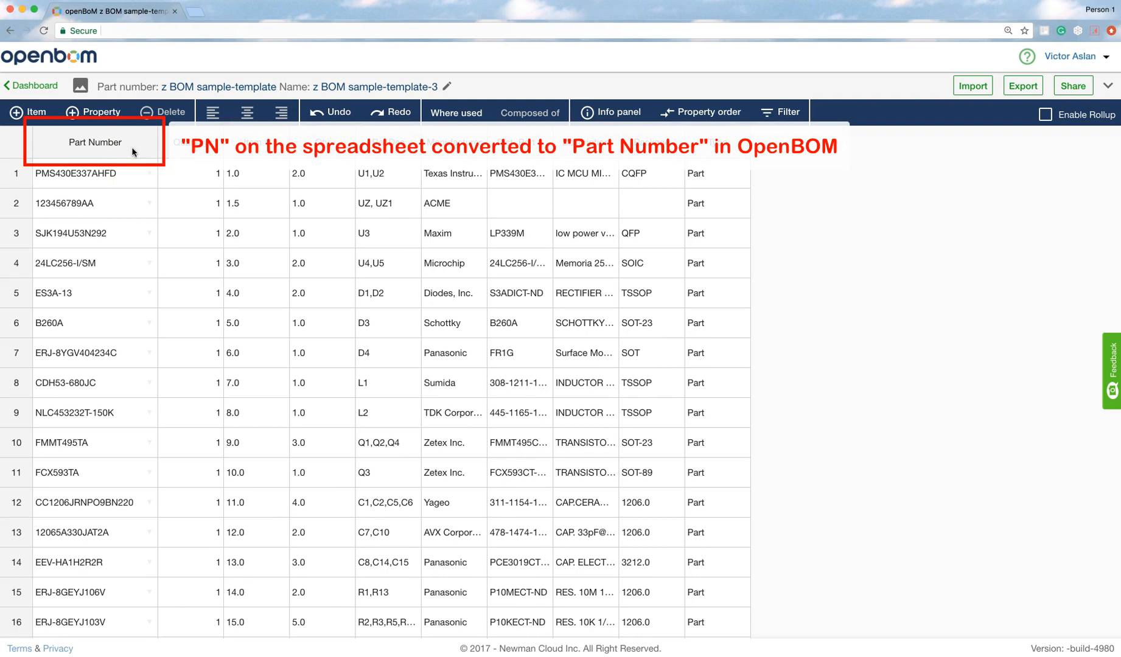
pyautogui.moveTo(90, 143); pyautogui.dragTo(99, 148)
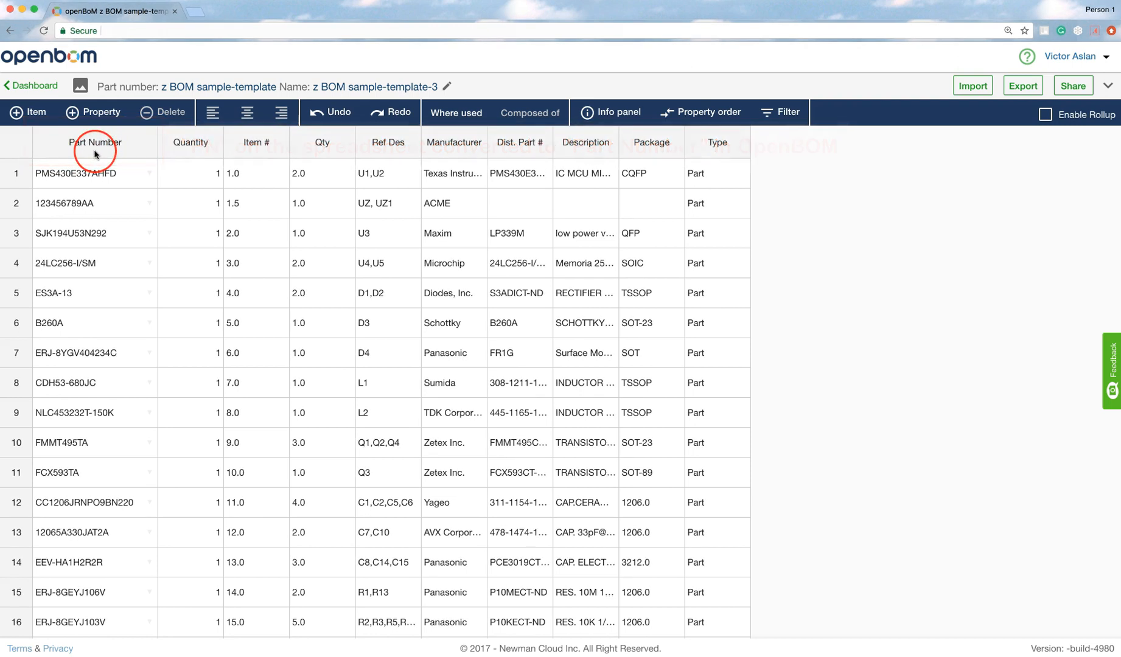